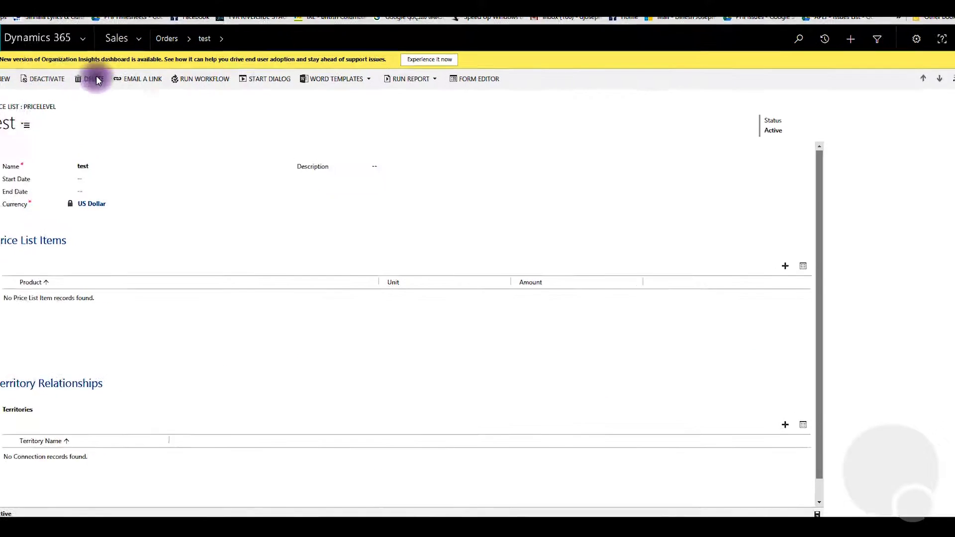
- Try deleting the 'test' price list and dismiss the could-not-delete error
click(94, 79)
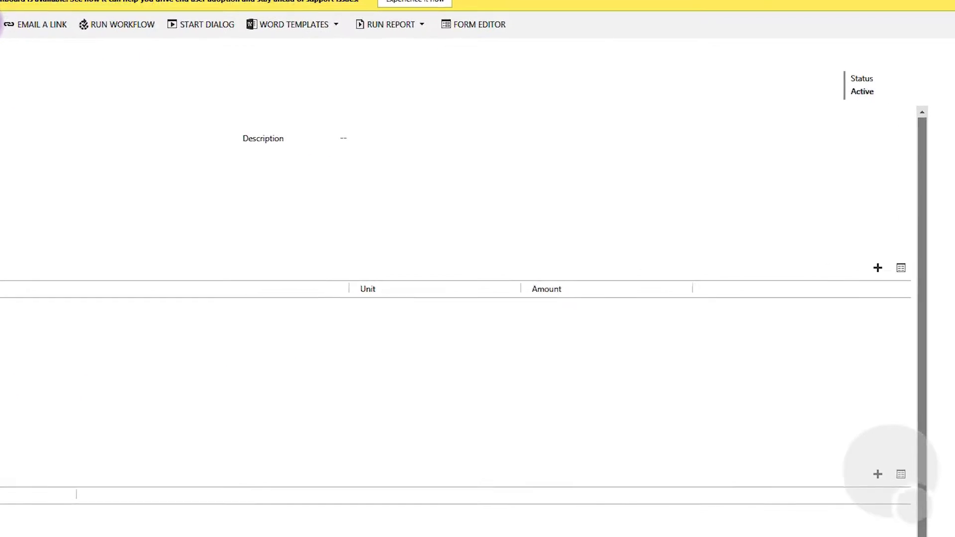
click(535, 332)
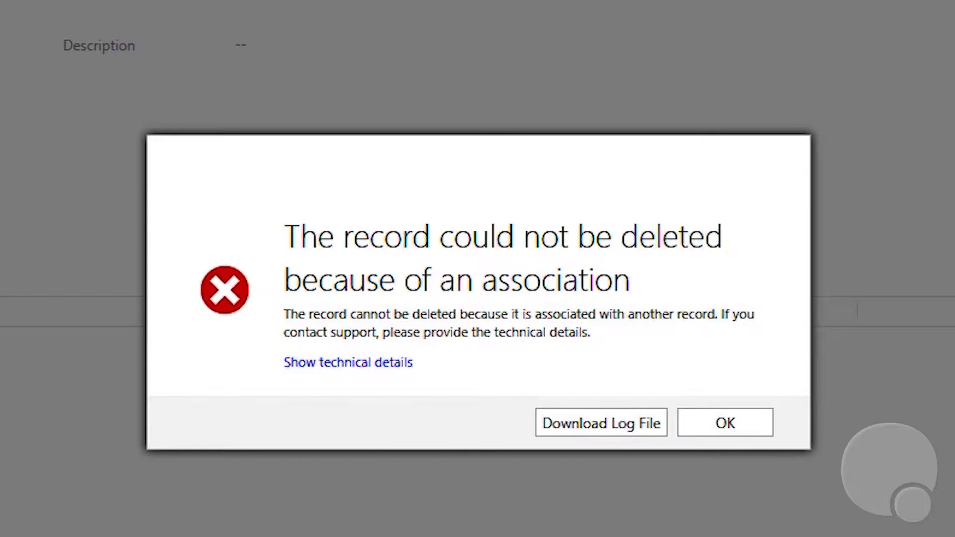
click(727, 434)
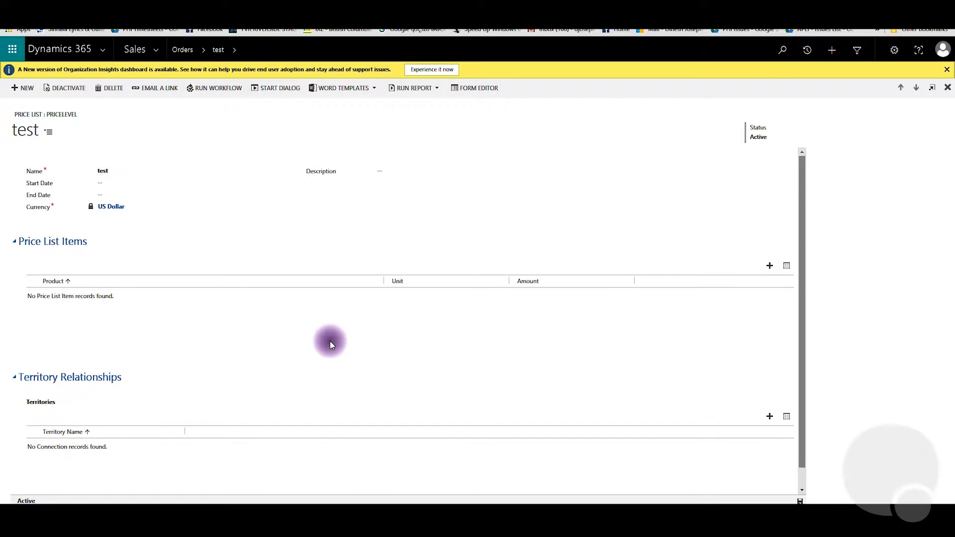
- Start an Advanced Find query looking for Price Lists
click(850, 50)
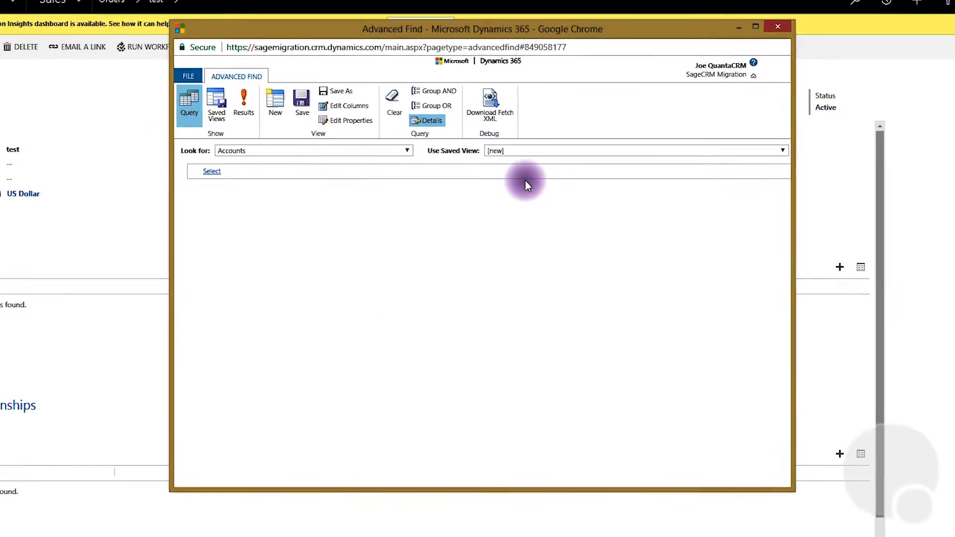
click(205, 139)
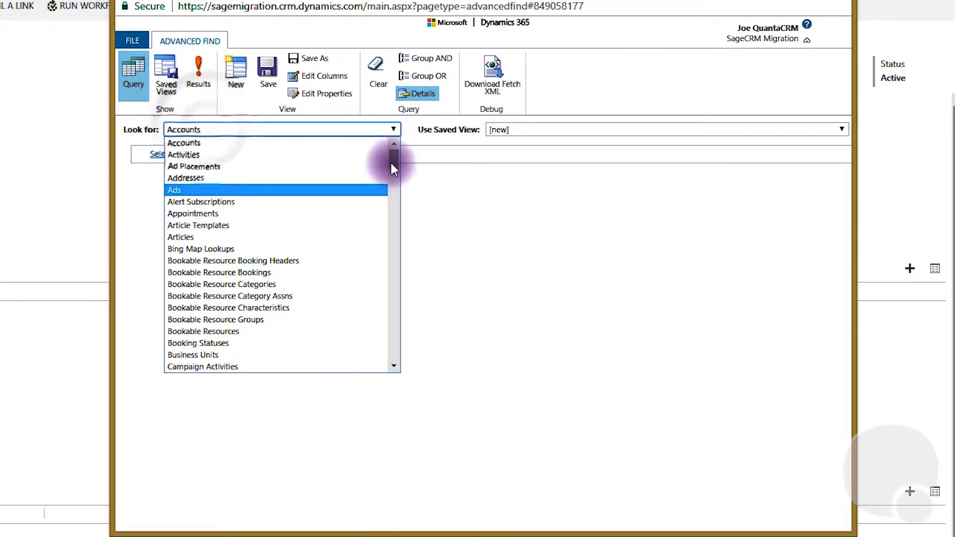
drag(392, 160, 390, 272)
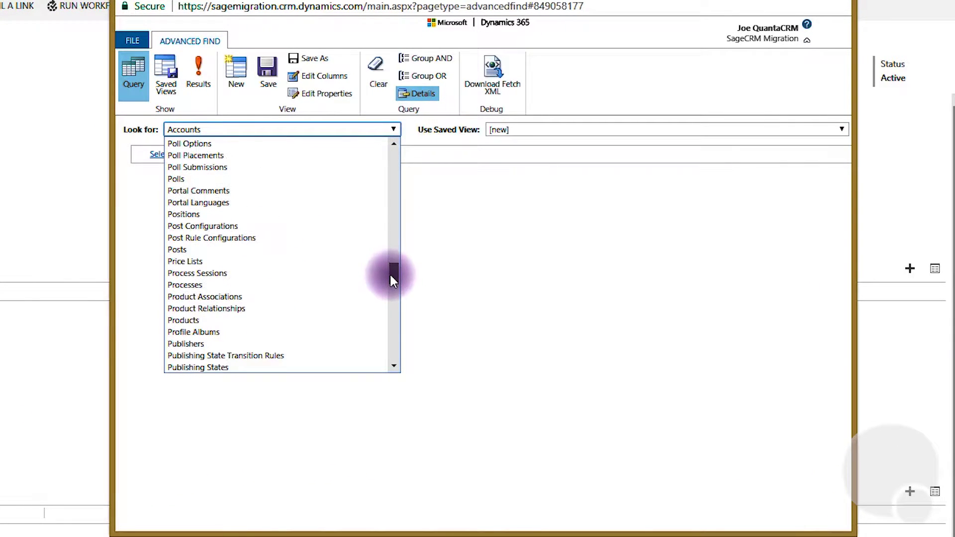
click(288, 266)
- Add related Accounts (Price List) to the query and run it, which returns no records
click(158, 153)
click(237, 153)
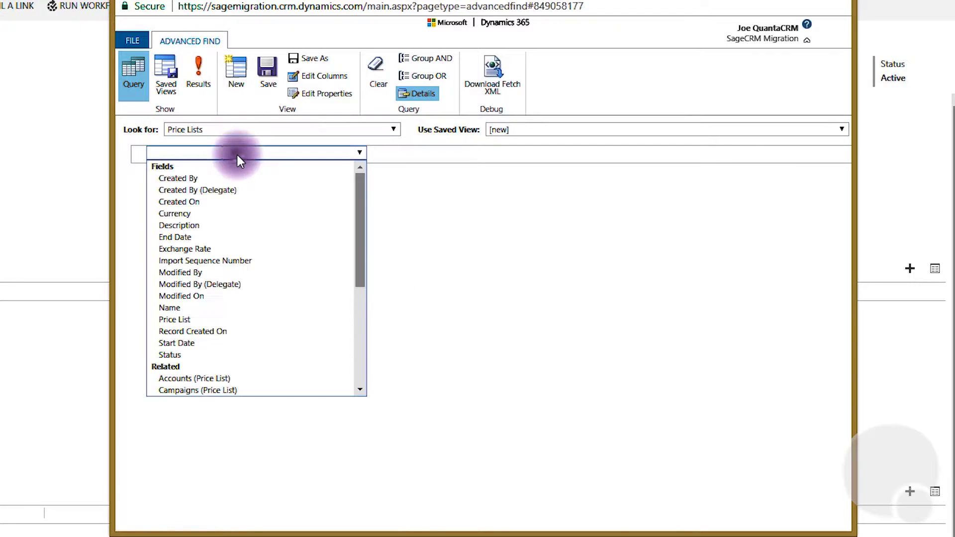
drag(362, 194, 363, 230)
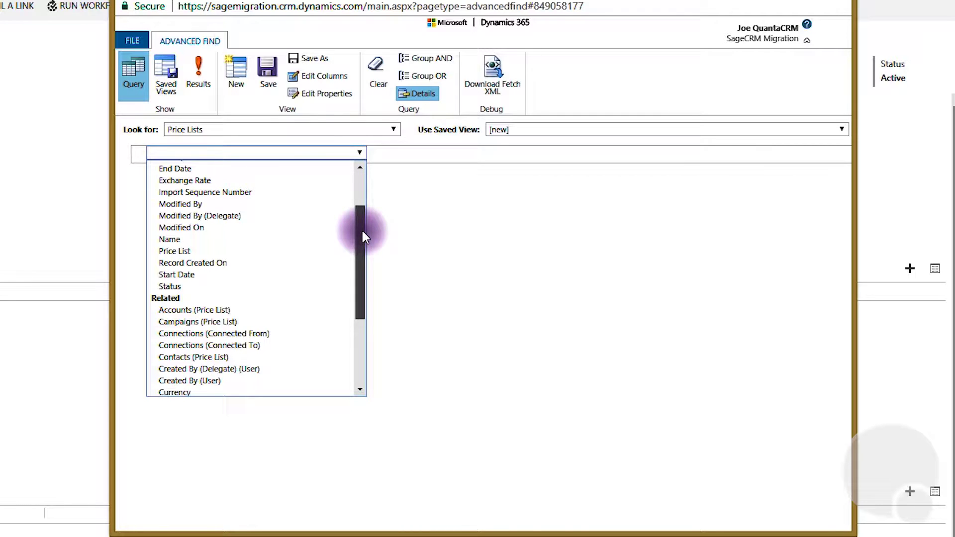
drag(363, 236, 359, 249)
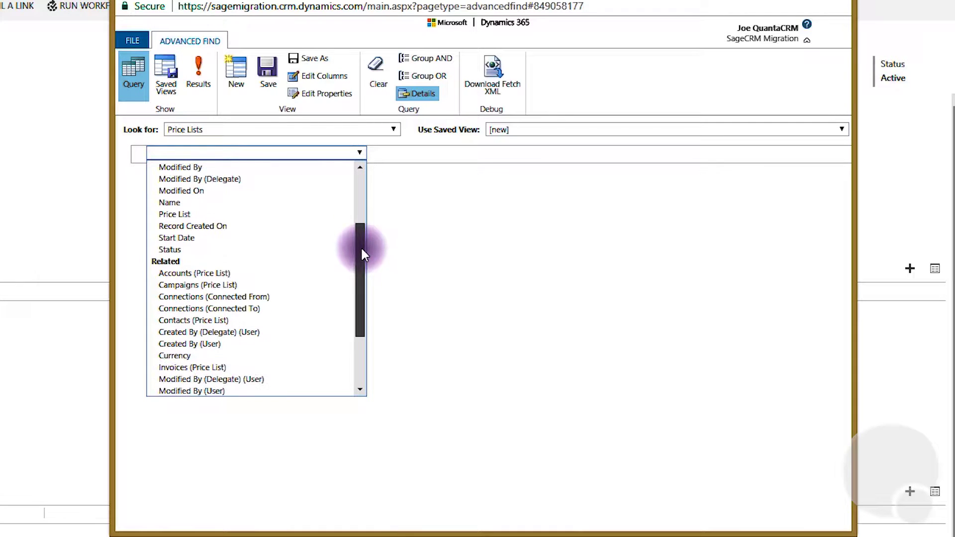
click(229, 271)
click(198, 76)
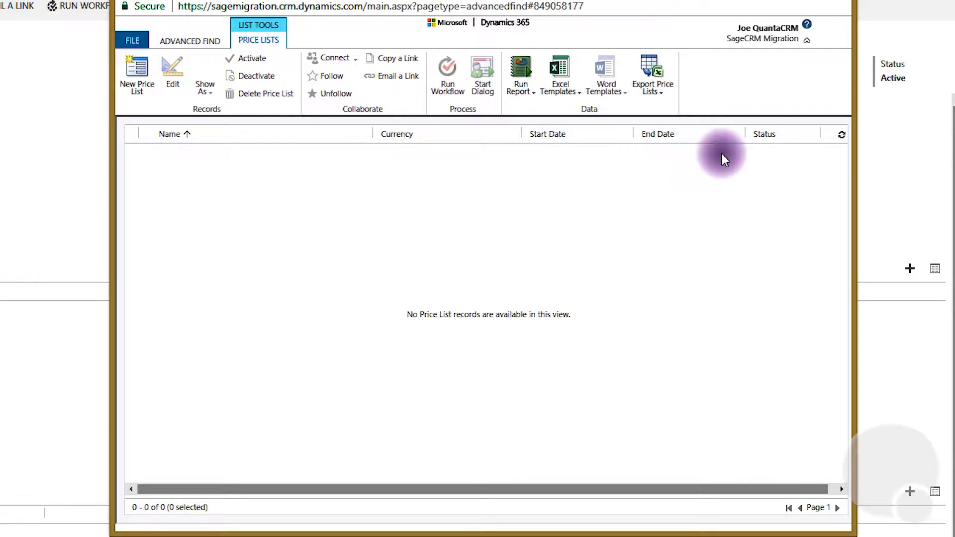
click(172, 41)
- Switch the related entity to Quotes (Price List) and run the query
click(189, 171)
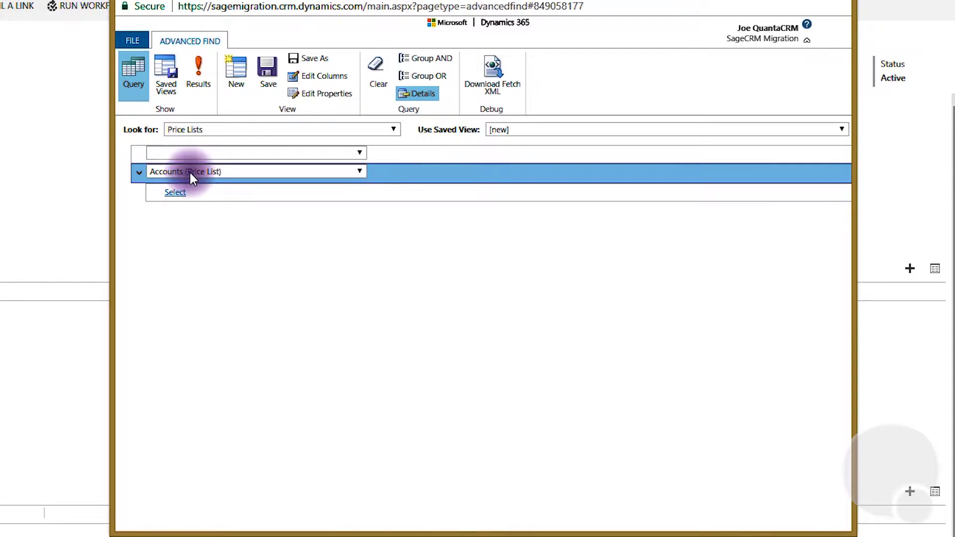
click(189, 170)
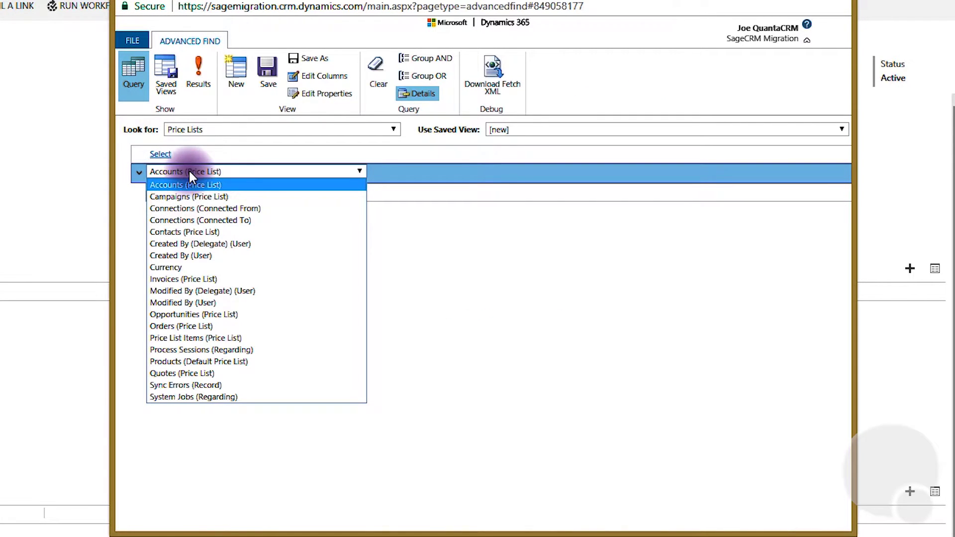
click(165, 369)
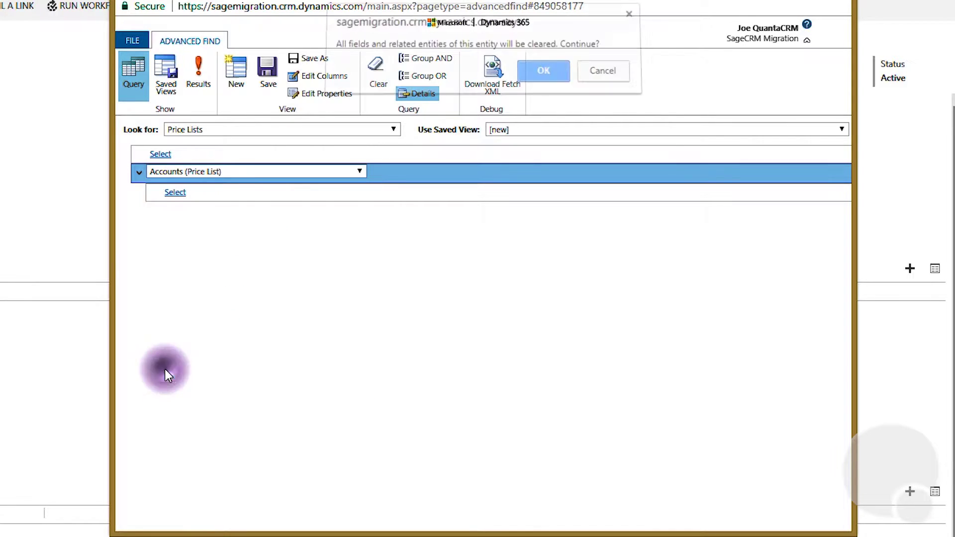
click(532, 81)
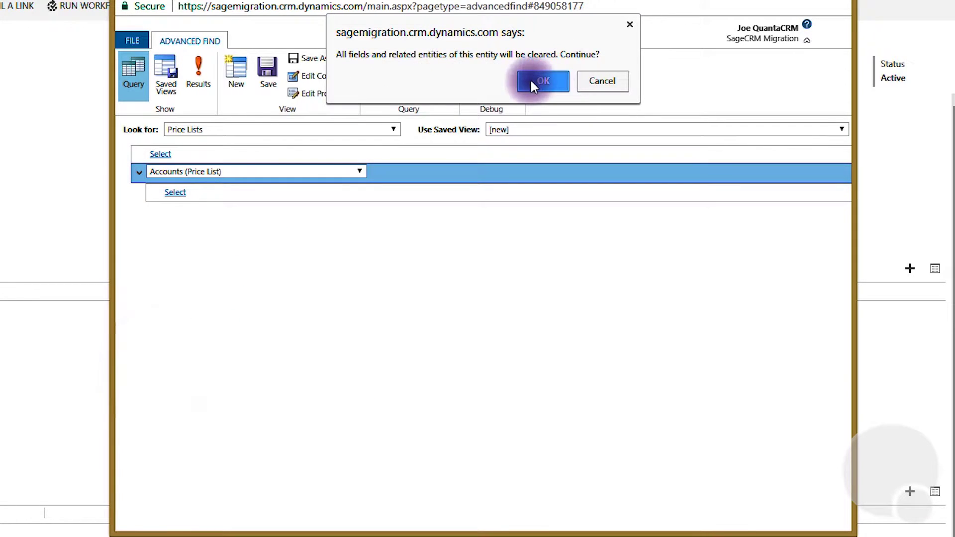
click(202, 71)
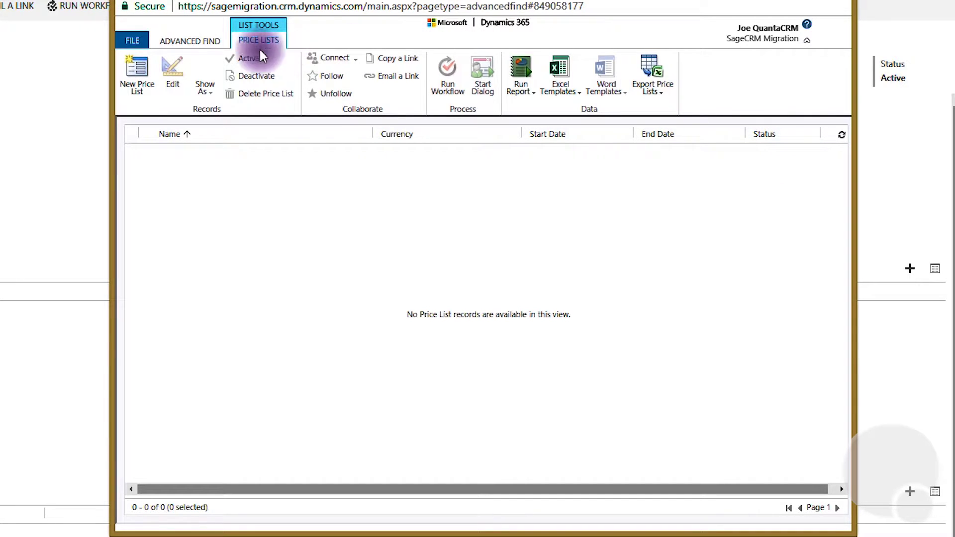
click(208, 40)
- Switch the related entity to Orders (Price List) and run it, returning the test price list
click(189, 174)
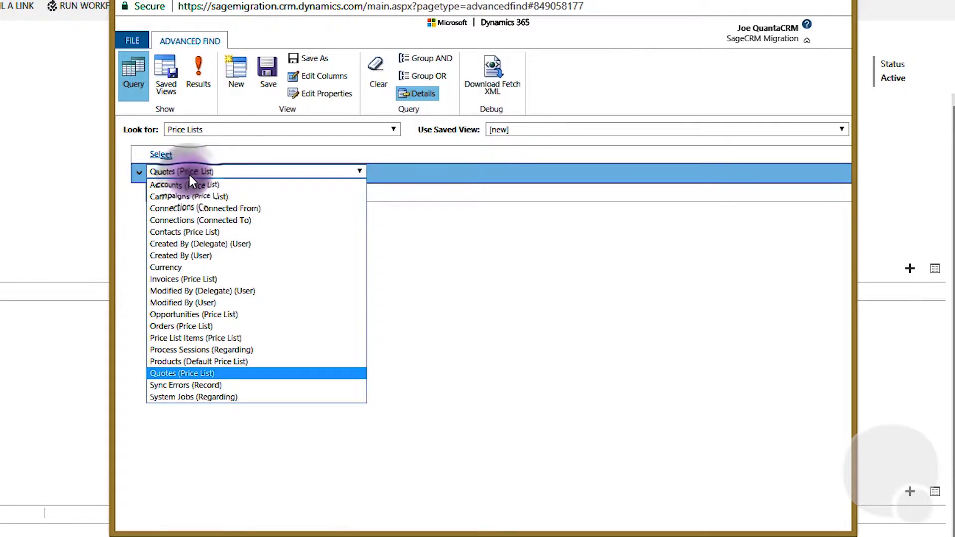
click(182, 325)
click(542, 80)
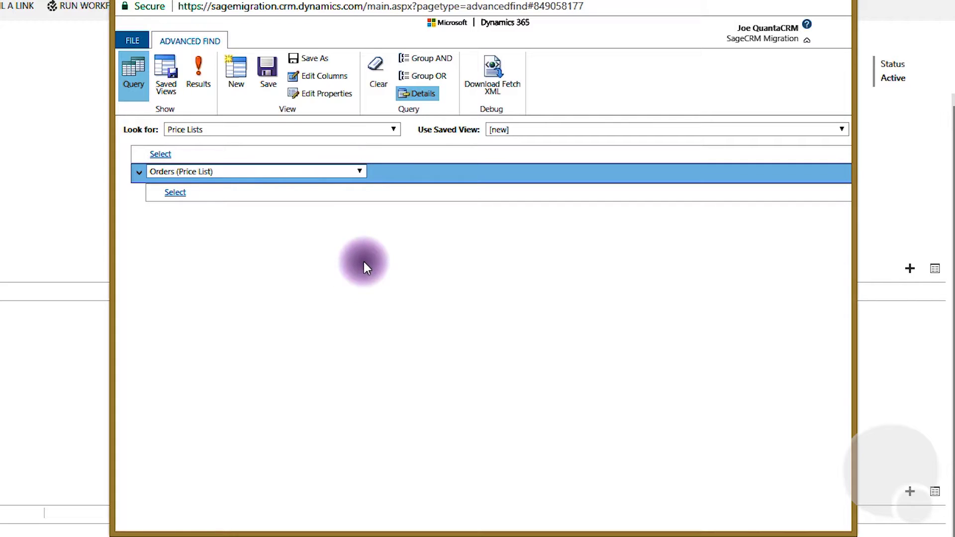
click(187, 89)
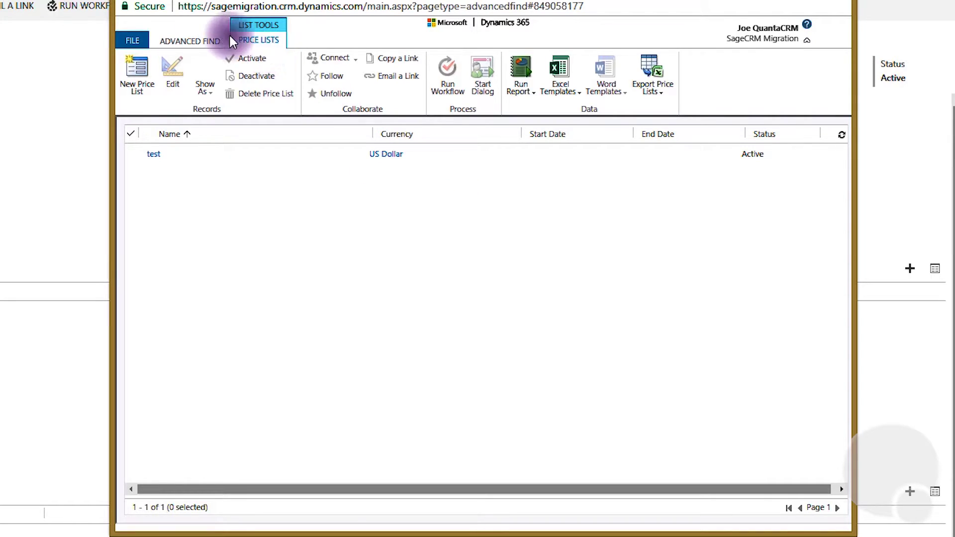
- Change the Advanced Find to look for Orders, discarding the modified search
click(198, 36)
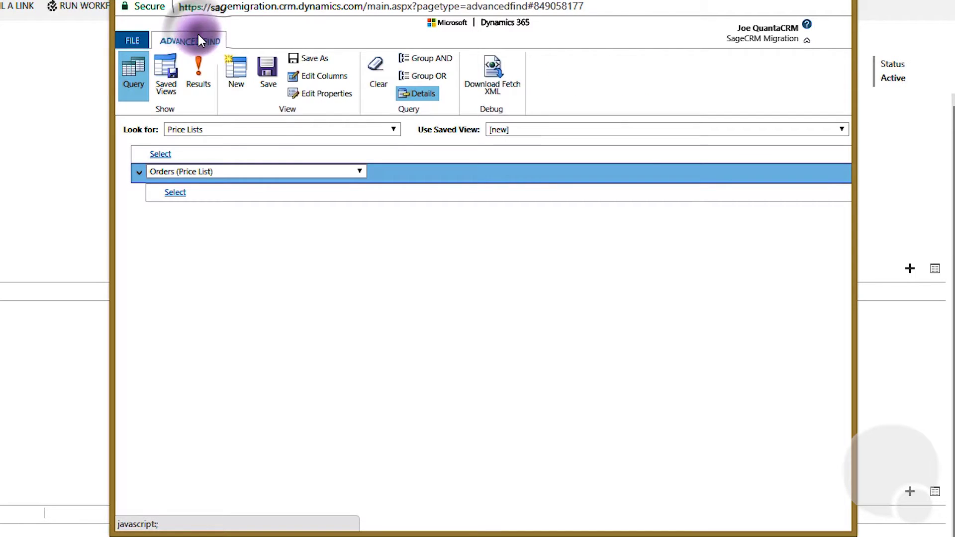
click(190, 129)
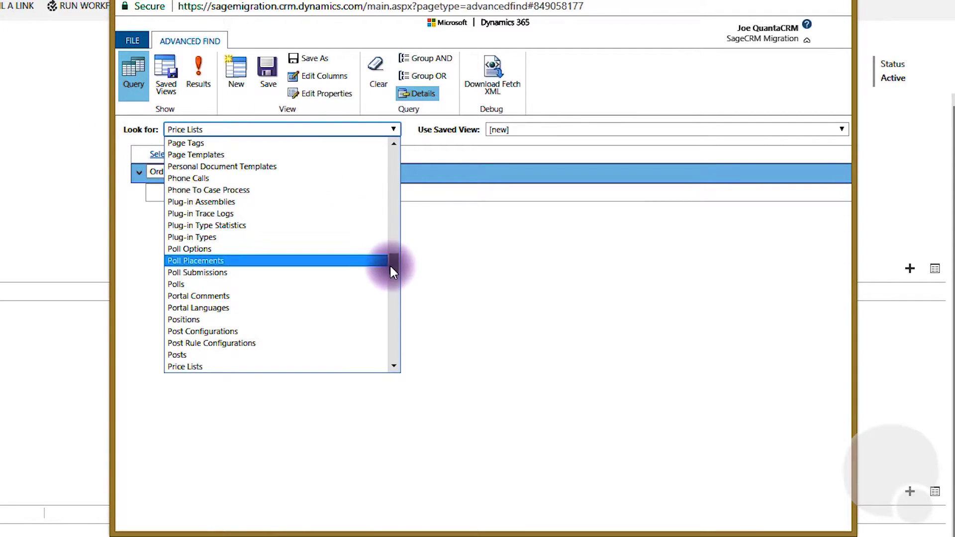
drag(392, 262, 395, 286)
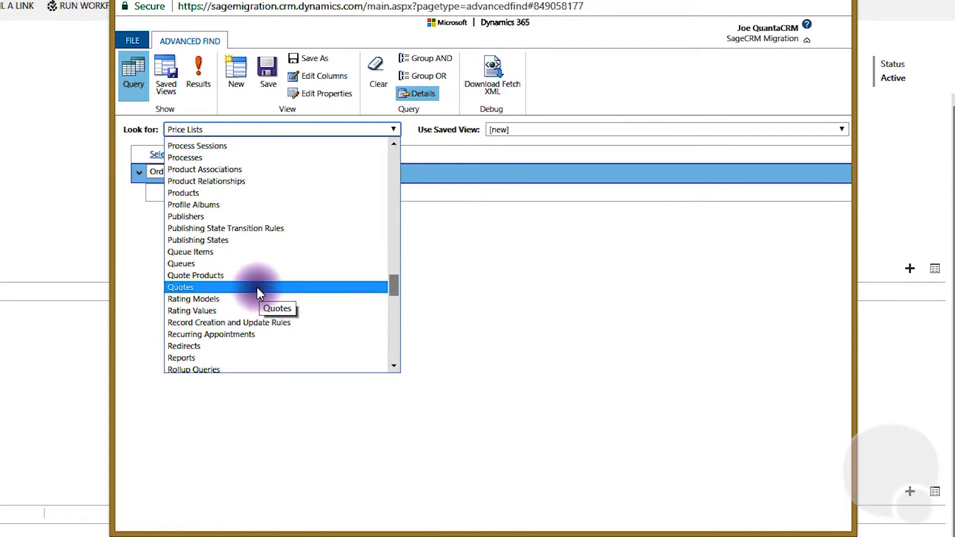
scroll(257, 288, up, 4)
scroll(256, 288, up, 3)
scroll(257, 288, up, 5)
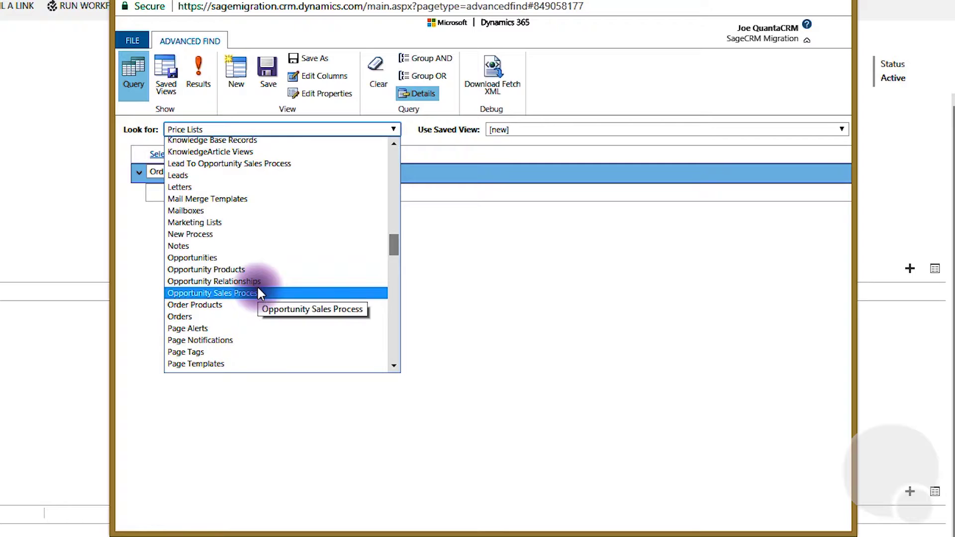
click(213, 317)
click(523, 118)
- Add a Price List equals 'test' condition and run the order search
click(160, 154)
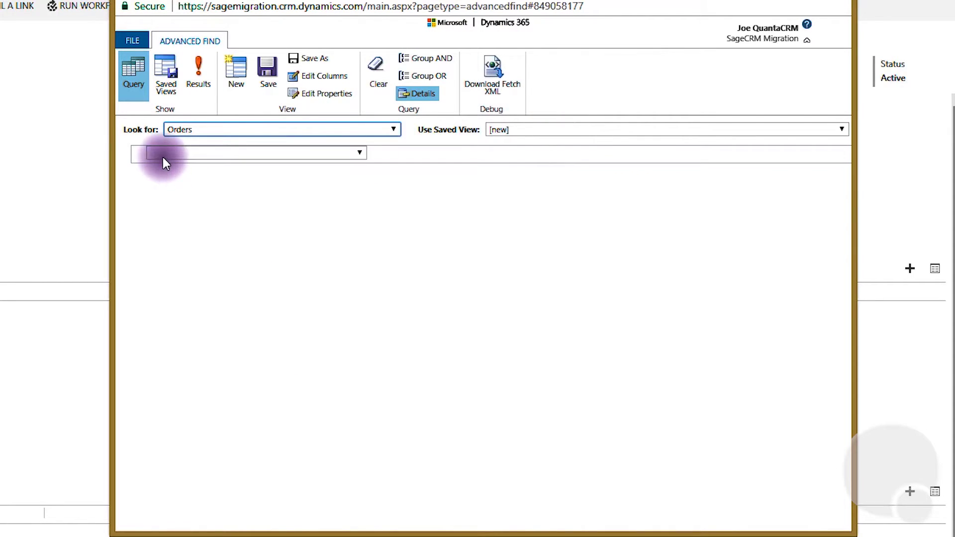
scroll(244, 249, down, 5)
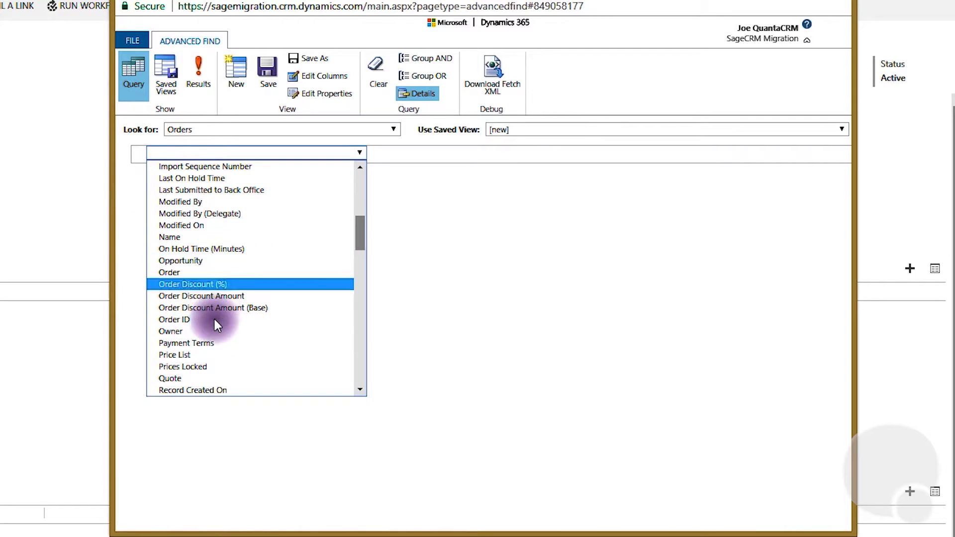
click(212, 353)
click(390, 155)
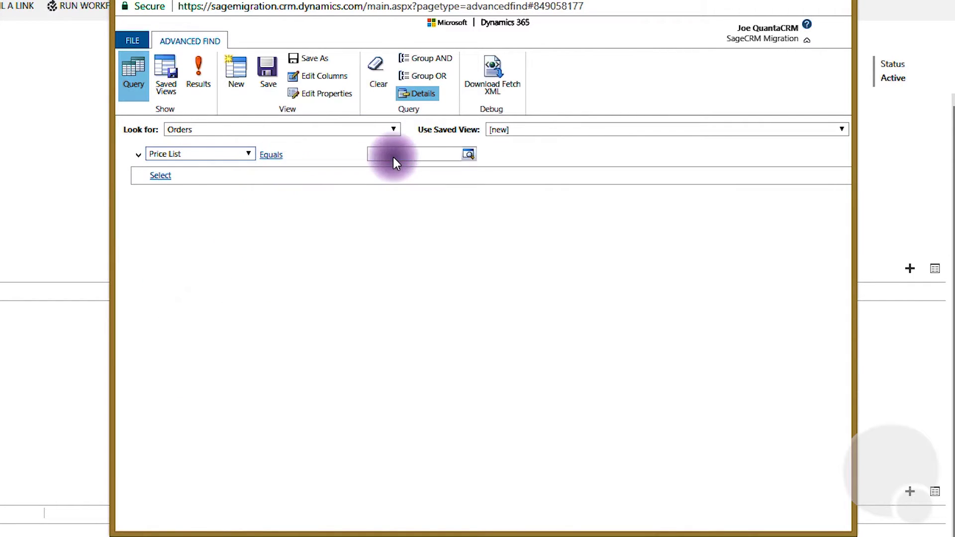
text(test)
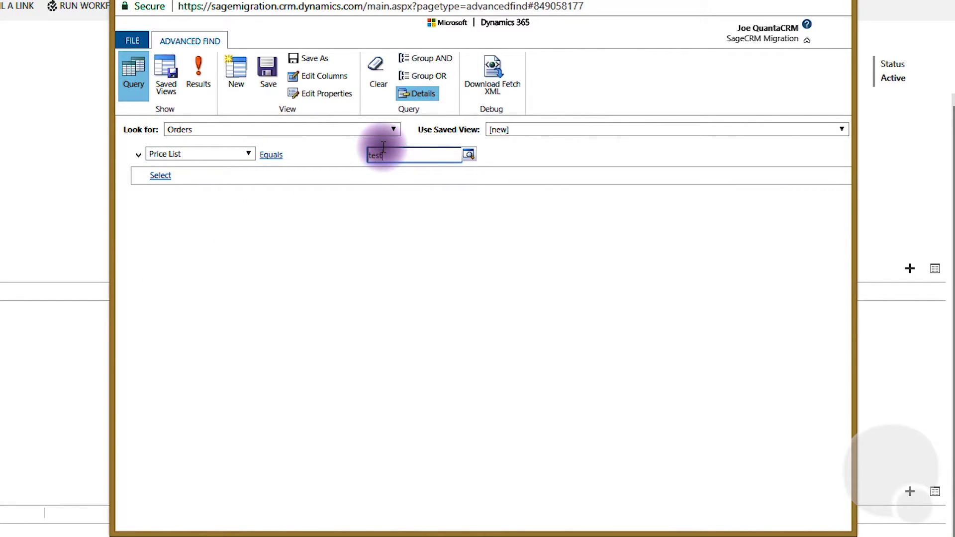
click(201, 78)
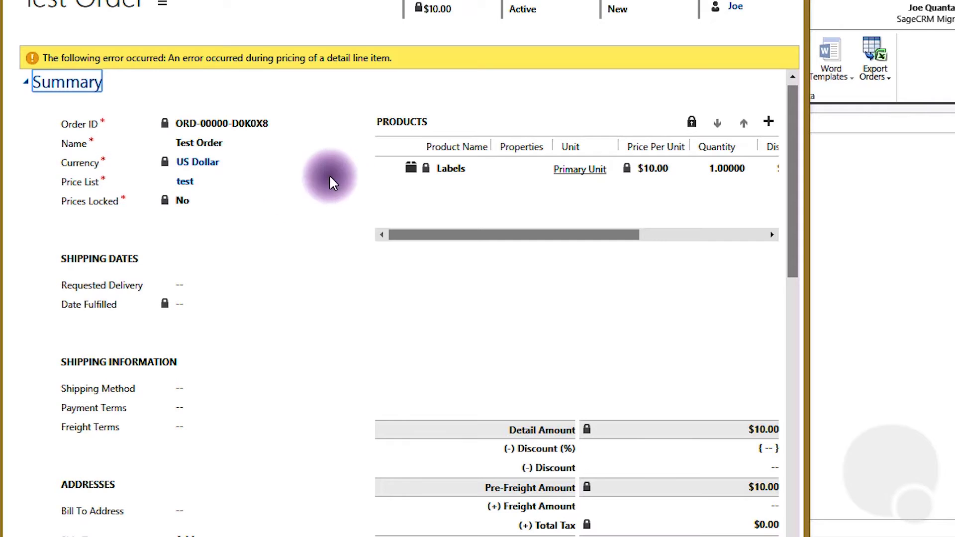
- Bring up the lookup for Test Order's Price List field, which offers only 'test'
click(294, 181)
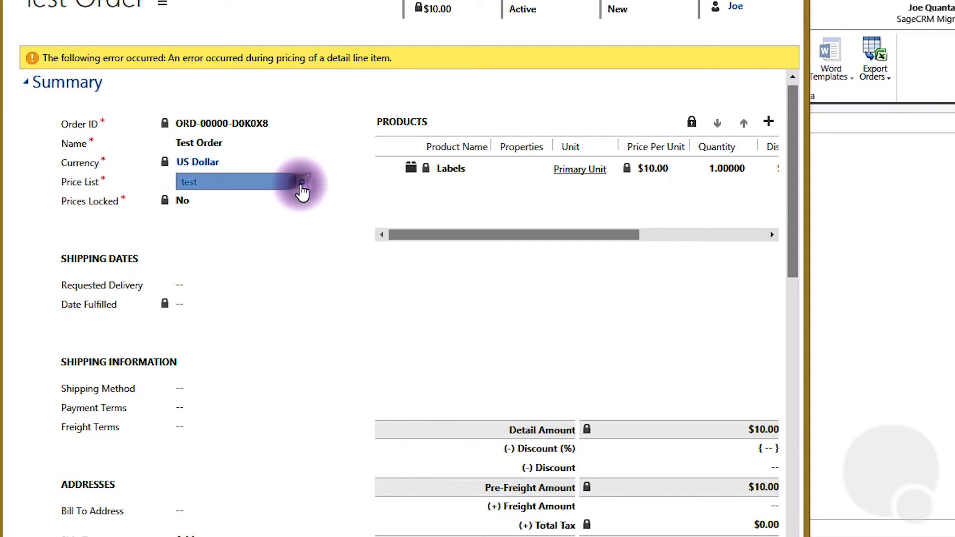
click(301, 182)
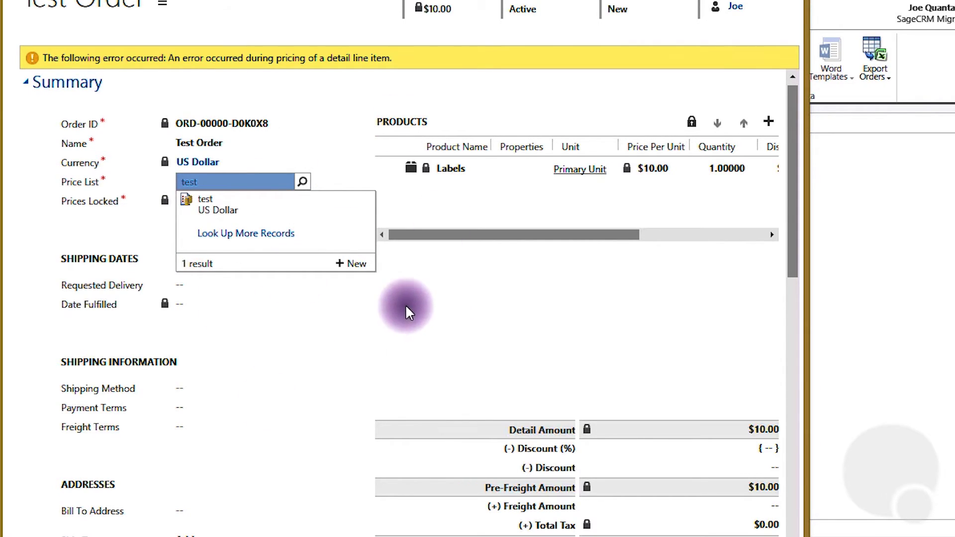